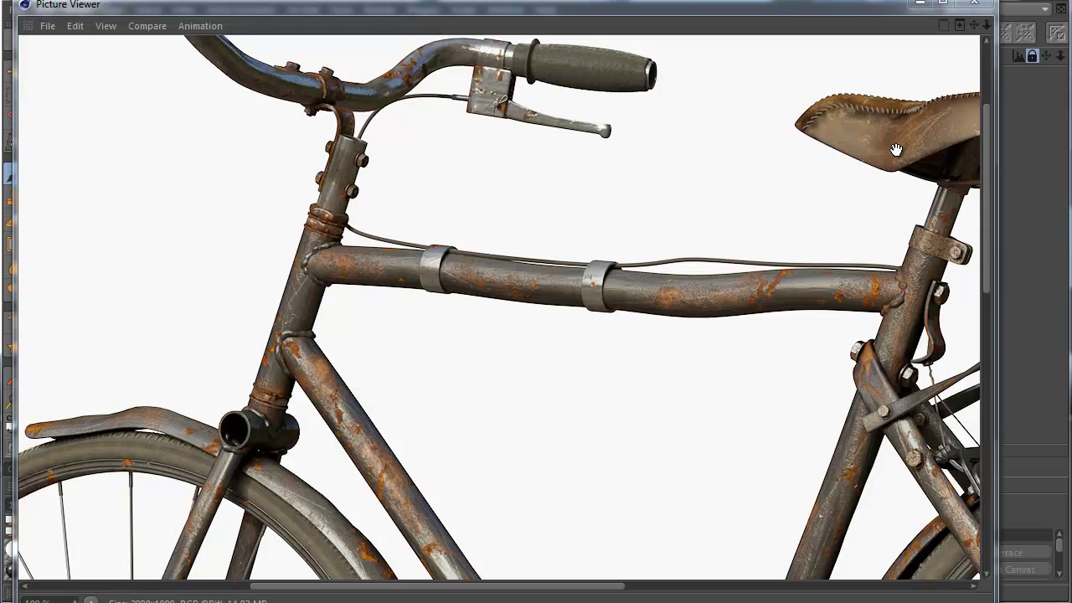
- Inspect the rusted metal textures on the bicycle frame, chain and rear wheel hub in the rendered images
left_click_drag(897, 315, 689, 198)
left_click_drag(742, 403, 745, 285)
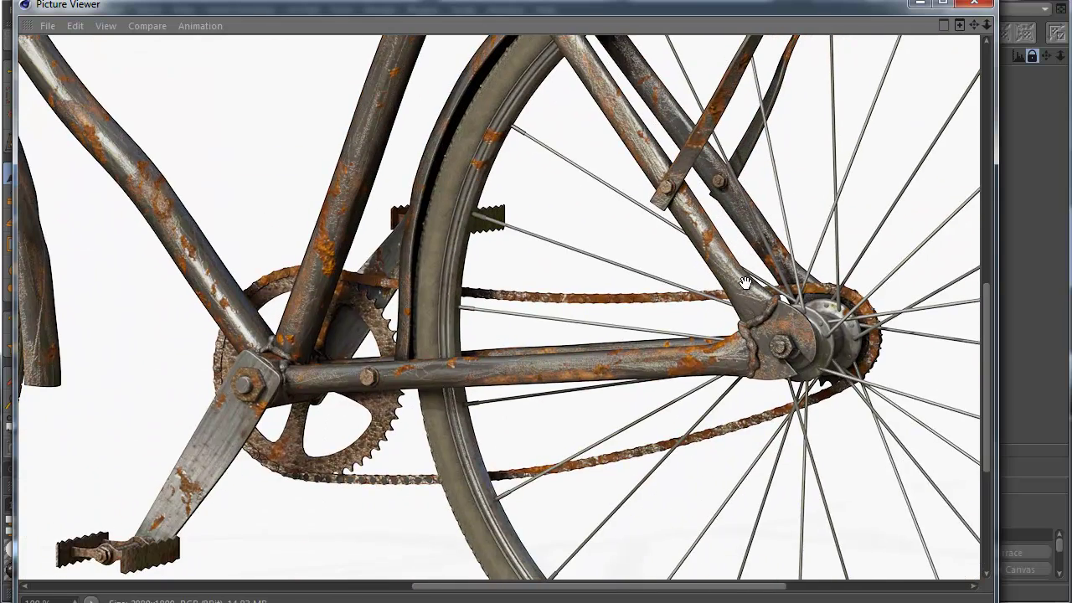
left_click_drag(519, 220, 704, 471)
scroll(771, 300, "down", 2)
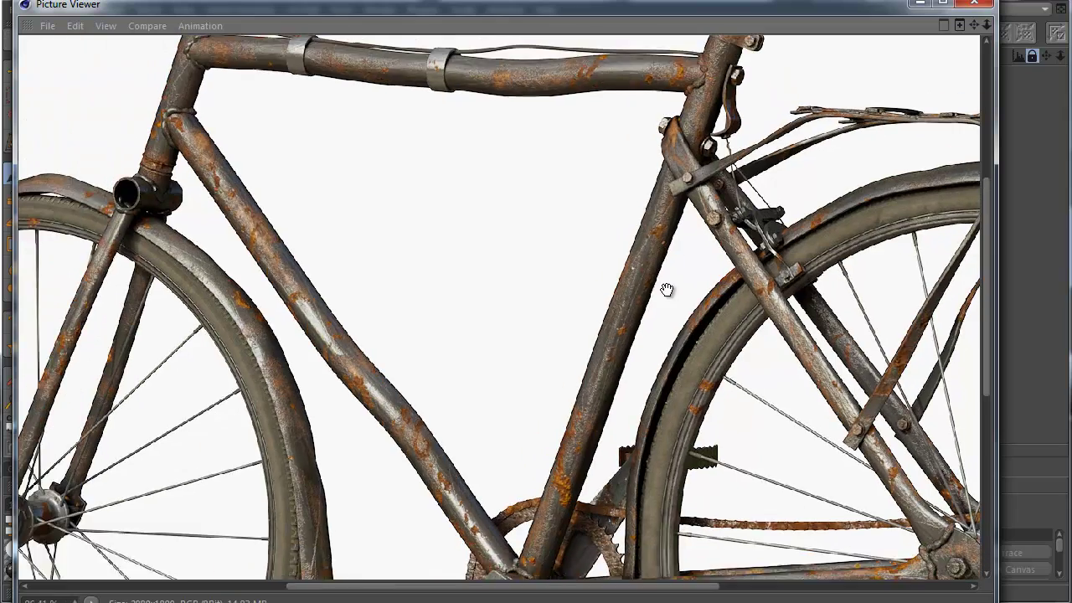
scroll(619, 309, "down", 2)
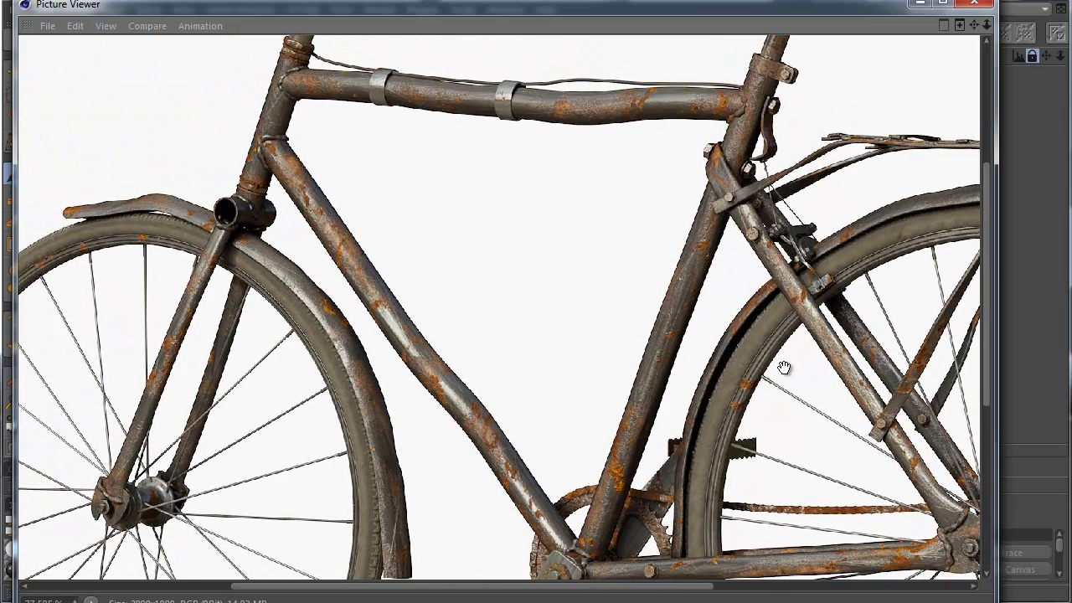
left_click_drag(780, 371, 561, 272)
scroll(567, 327, "up", 5)
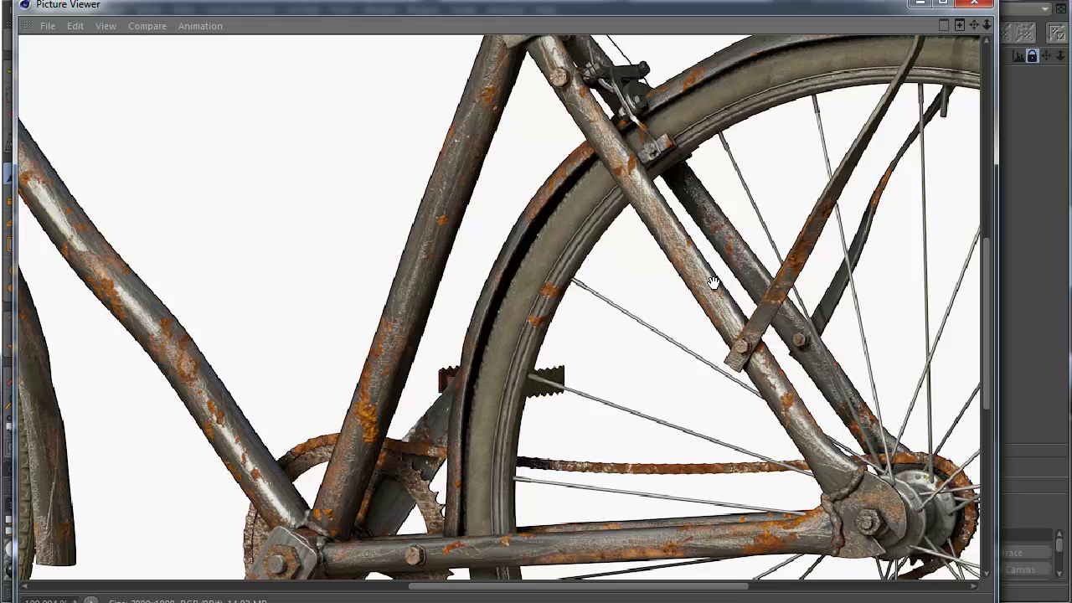
scroll(670, 327, "down", 2)
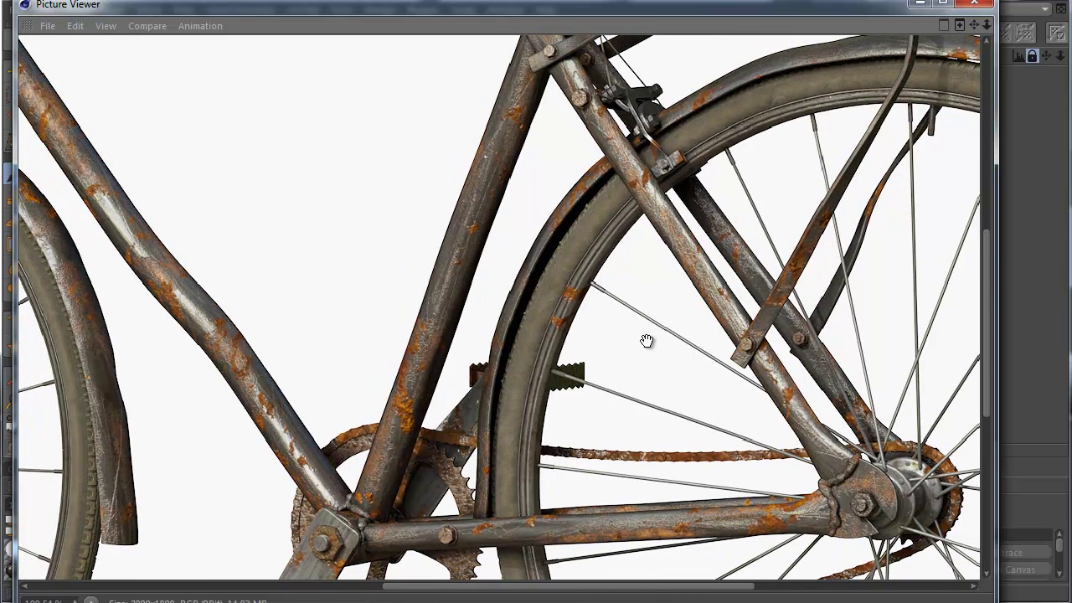
scroll(626, 359, "up", 2)
left_click_drag(628, 360, 770, 472)
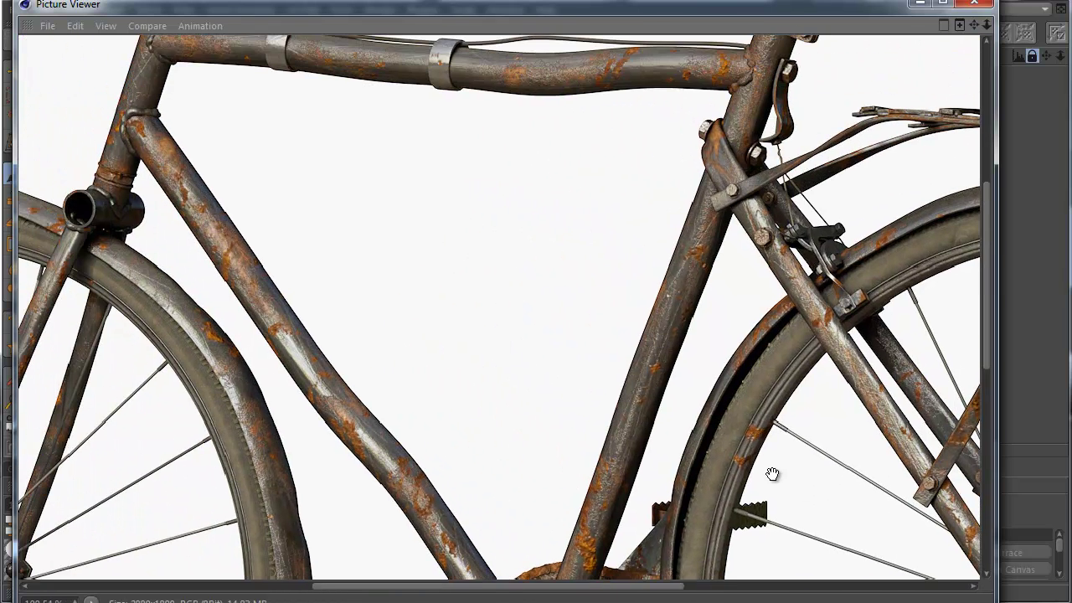
left_click_drag(740, 391, 684, 316)
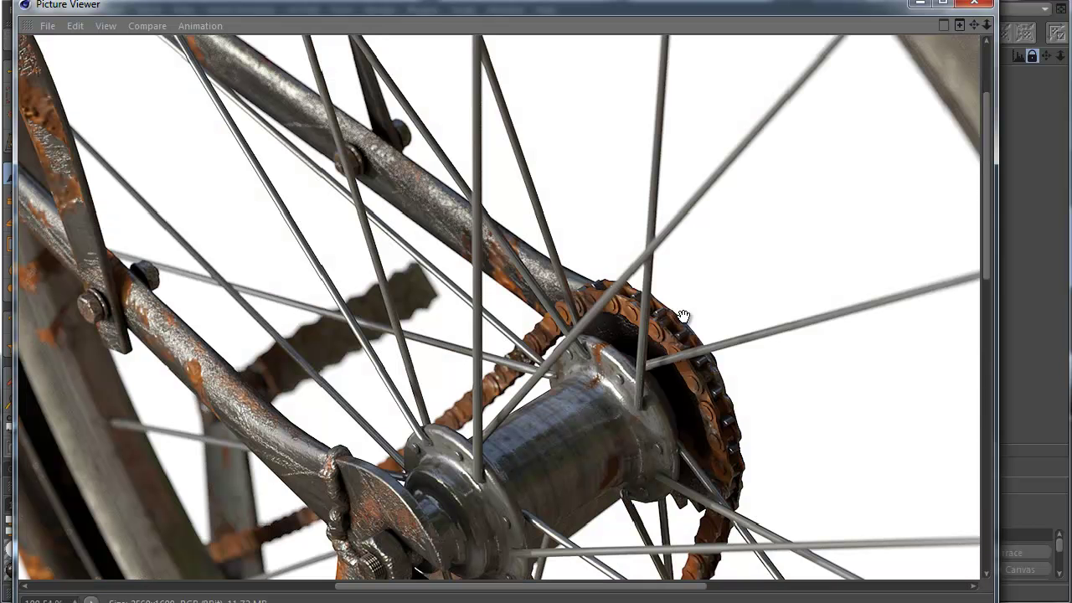
left_click_drag(427, 354, 514, 237)
left_click_drag(437, 407, 564, 378)
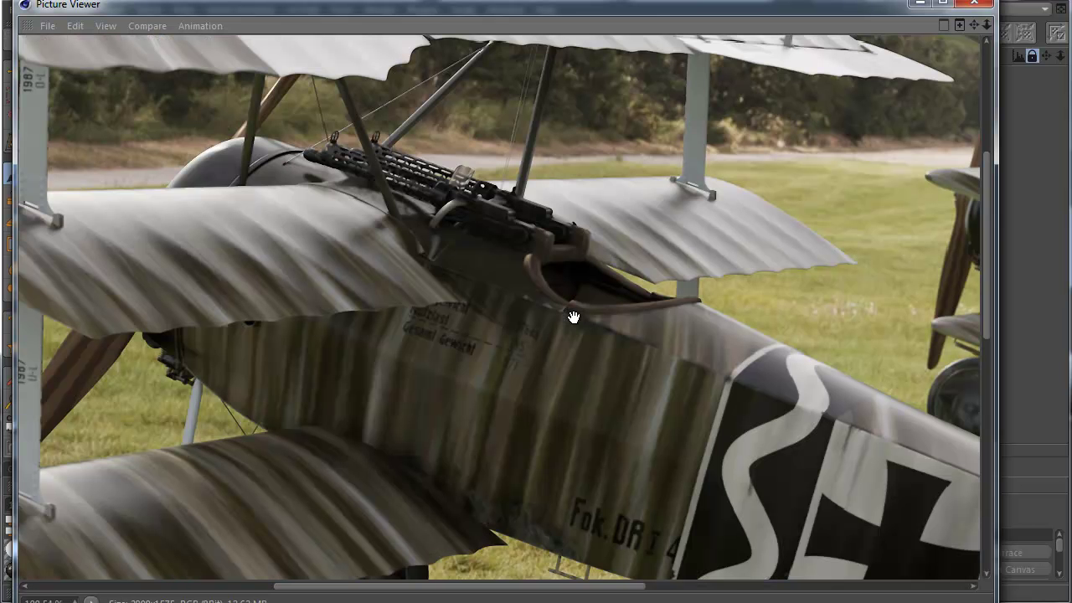
- Examine the triplane render, from the wings and cockpit along the streaked fuselage and cross markings to the tail
scroll(574, 317, "down", 5)
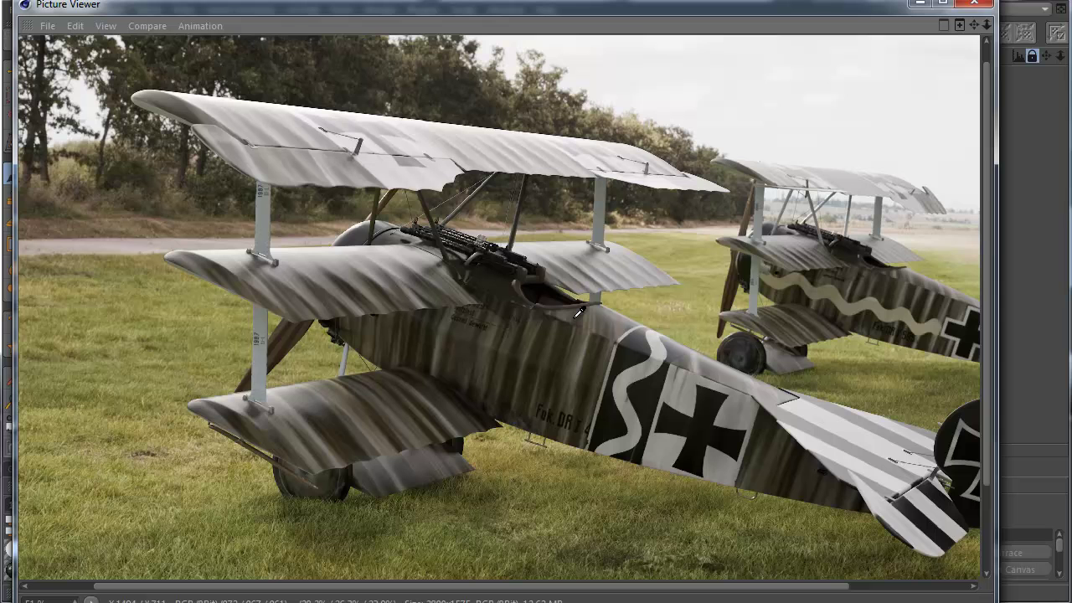
scroll(577, 313, "up", 3)
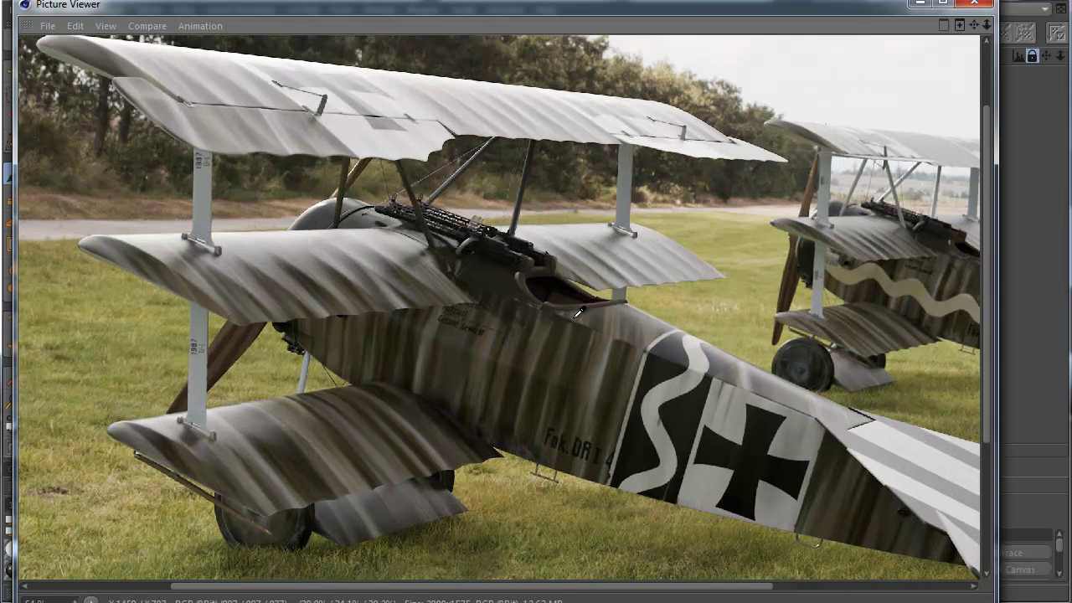
scroll(577, 312, "up", 2)
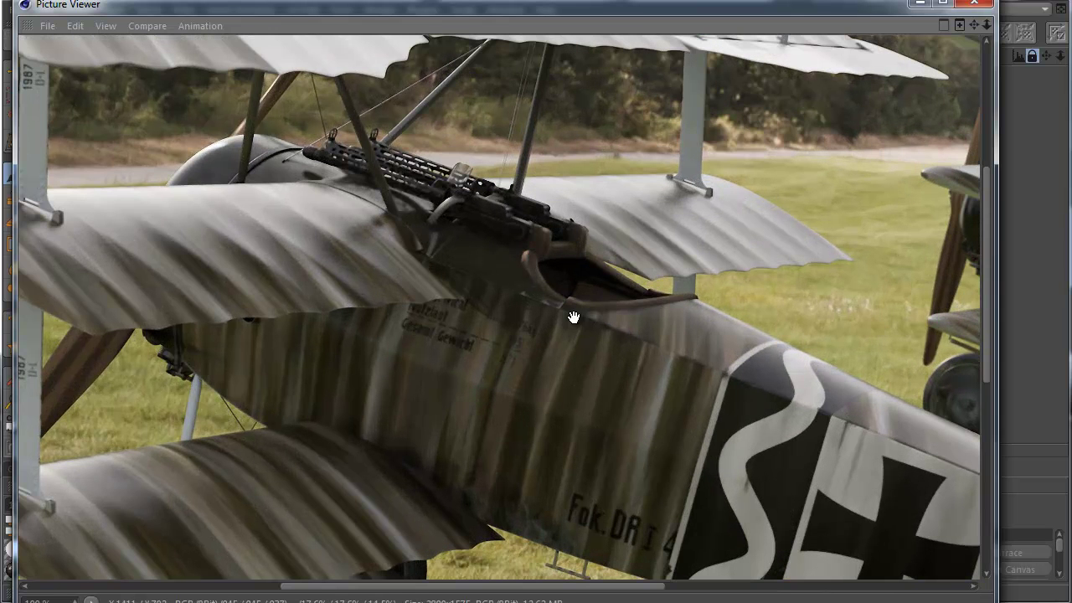
left_click_drag(784, 439, 452, 266)
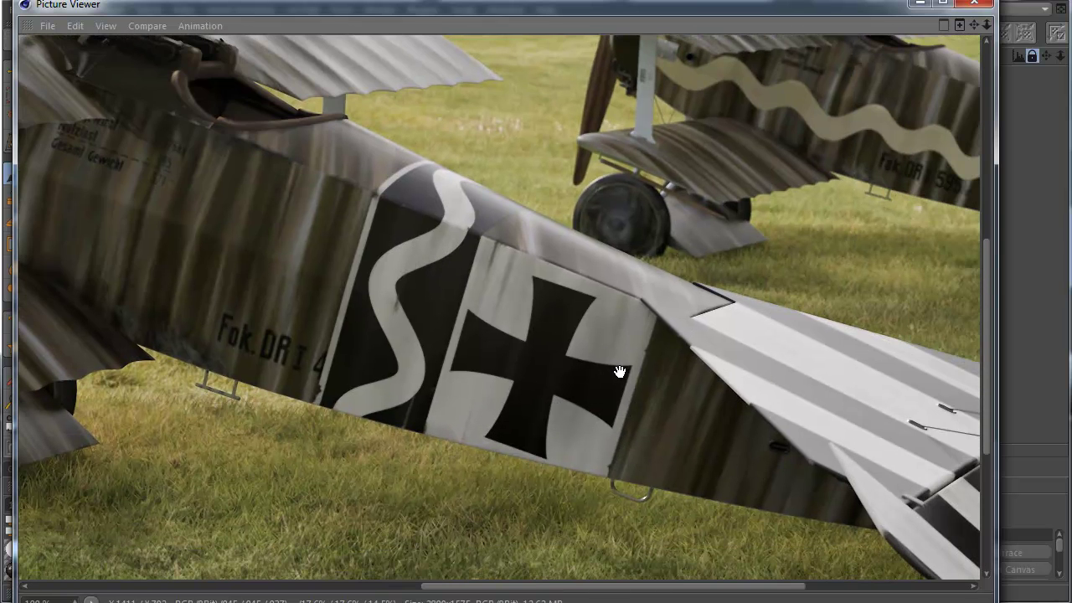
left_click_drag(573, 369, 329, 269)
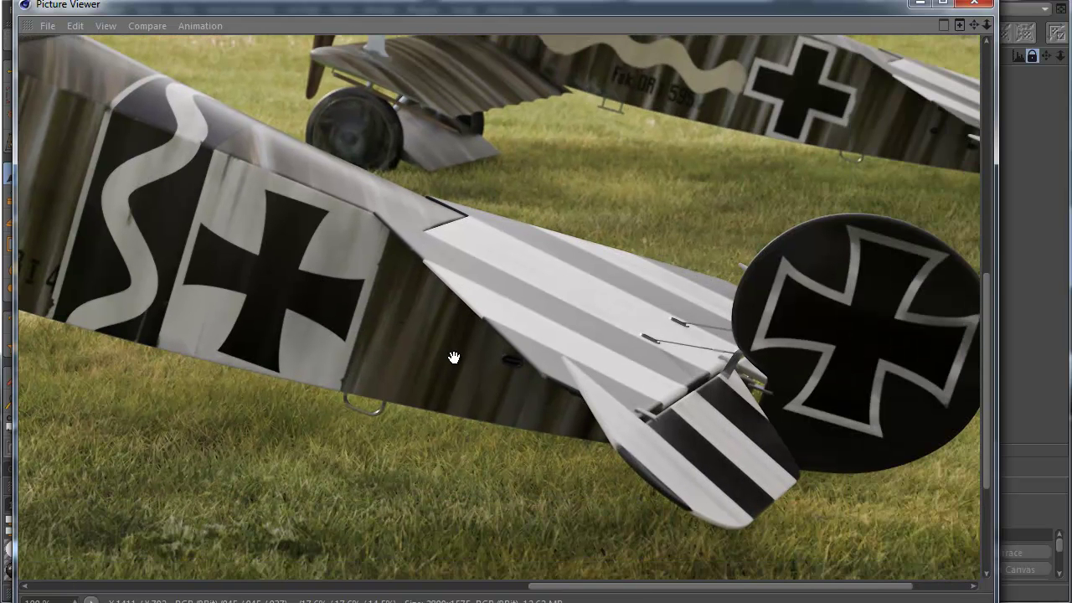
left_click_drag(435, 356, 696, 421)
left_click_drag(522, 330, 685, 420)
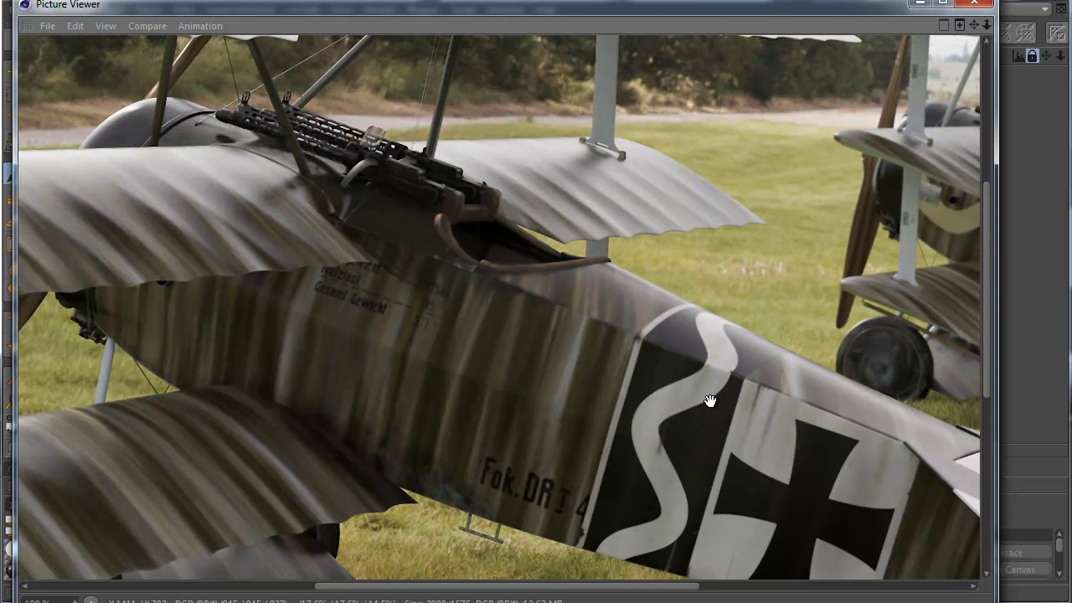
left_click_drag(699, 403, 778, 438)
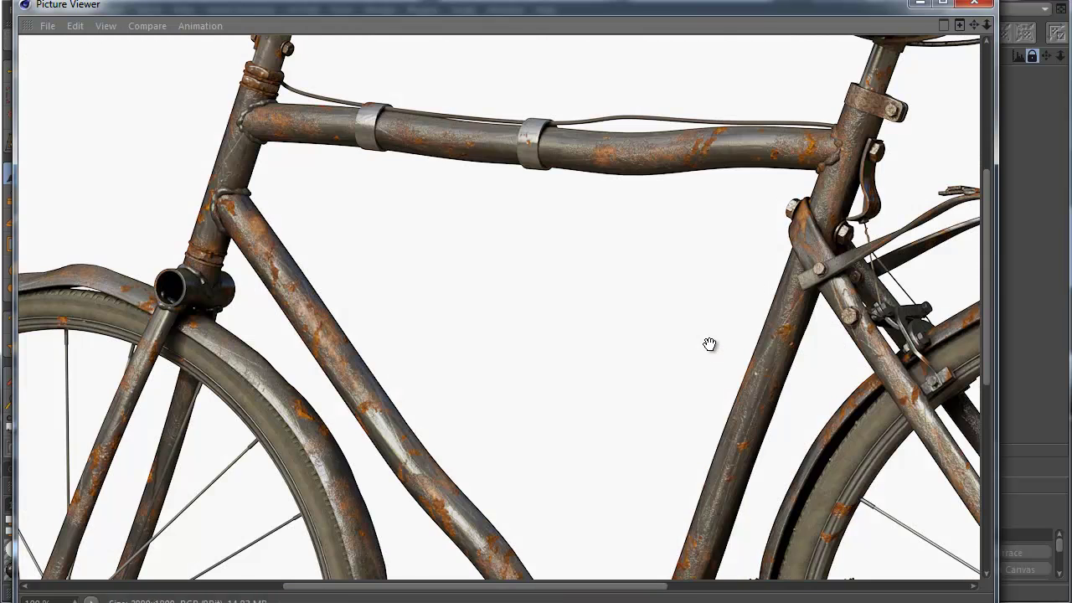
- Review the bicycle, sofa, sailor toy, rocking moose and tower renders, and close the Picture Viewer
scroll(709, 344, "down", 10)
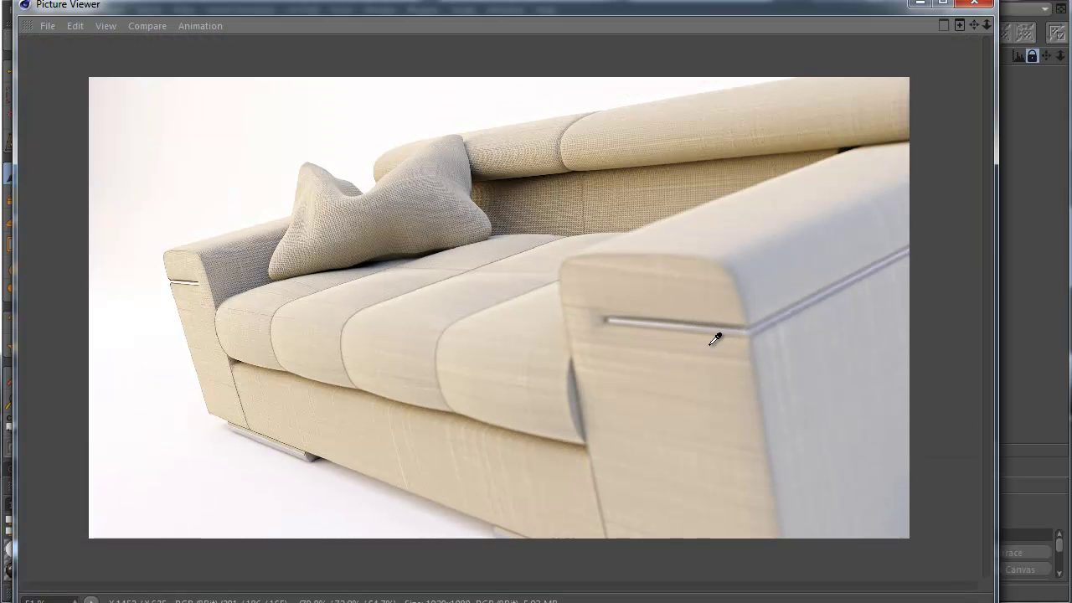
scroll(712, 339, "up", 3)
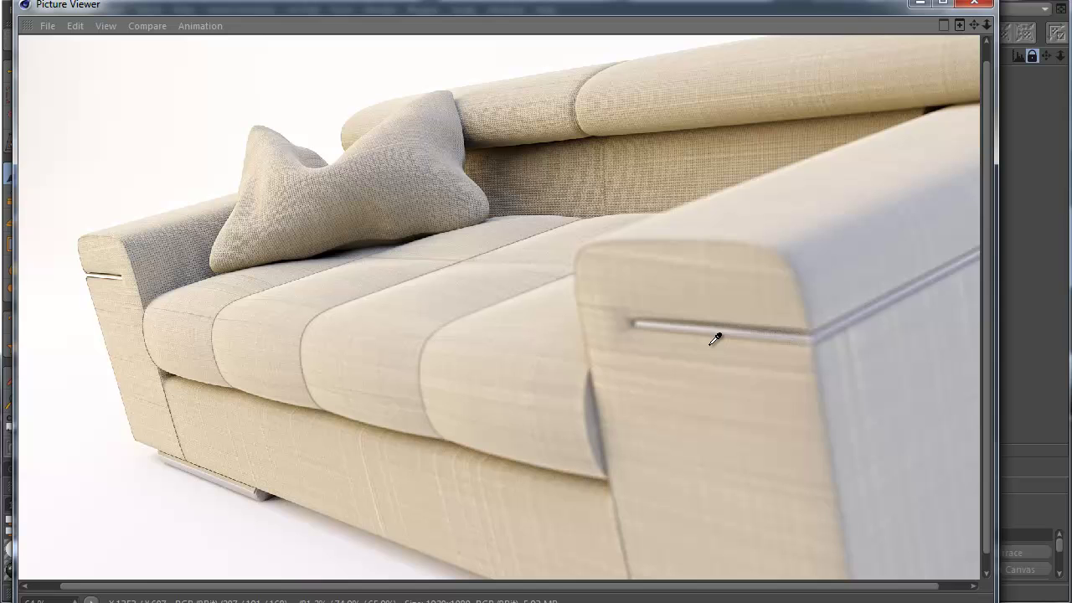
scroll(715, 338, "up", 2)
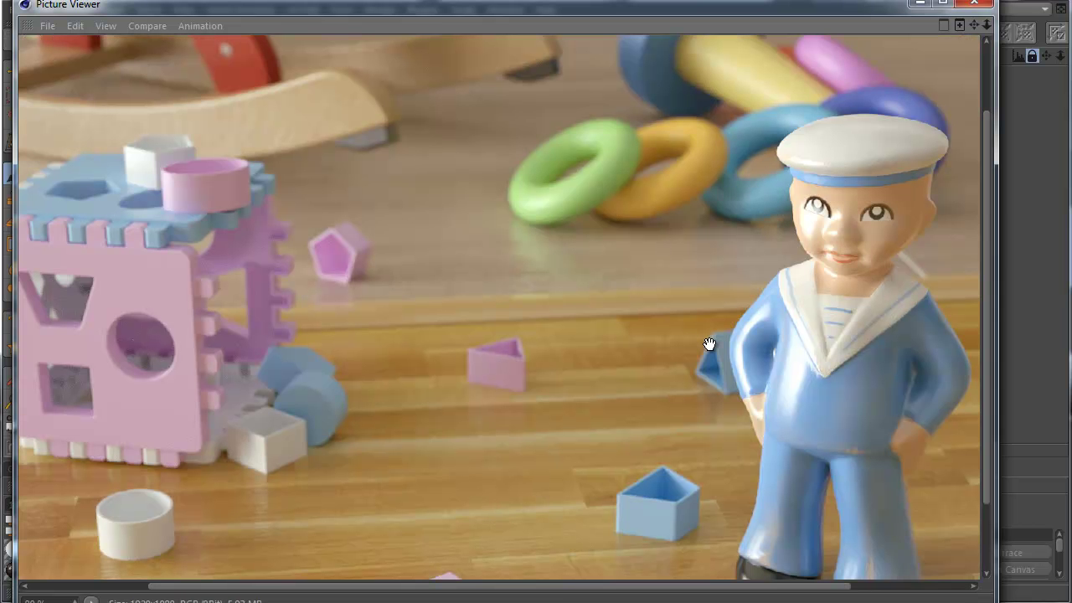
left_click_drag(708, 343, 622, 285)
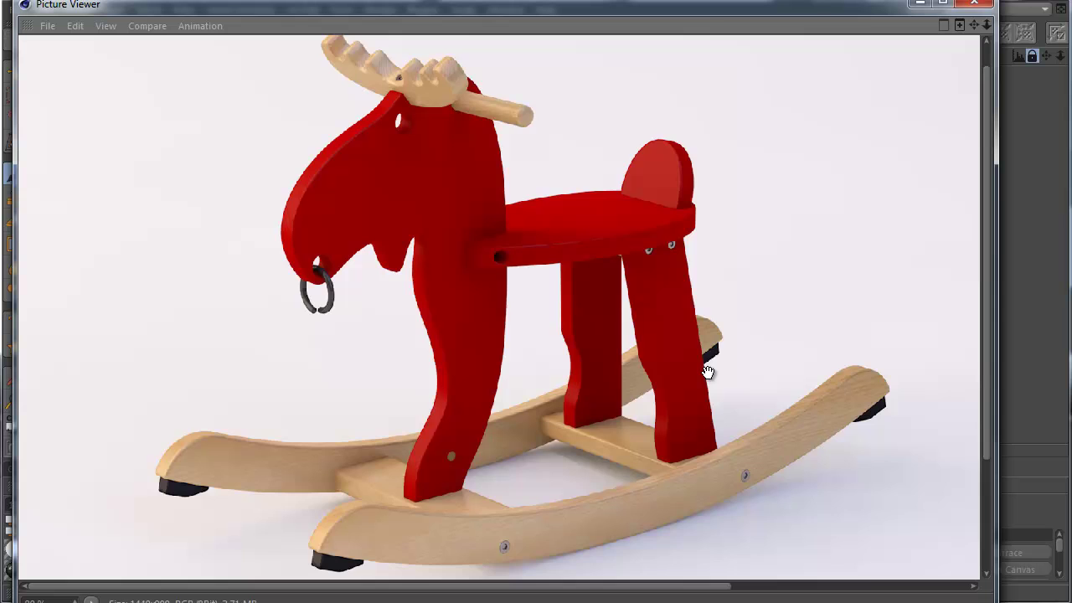
scroll(710, 369, "up", 1)
scroll(712, 368, "down", 1)
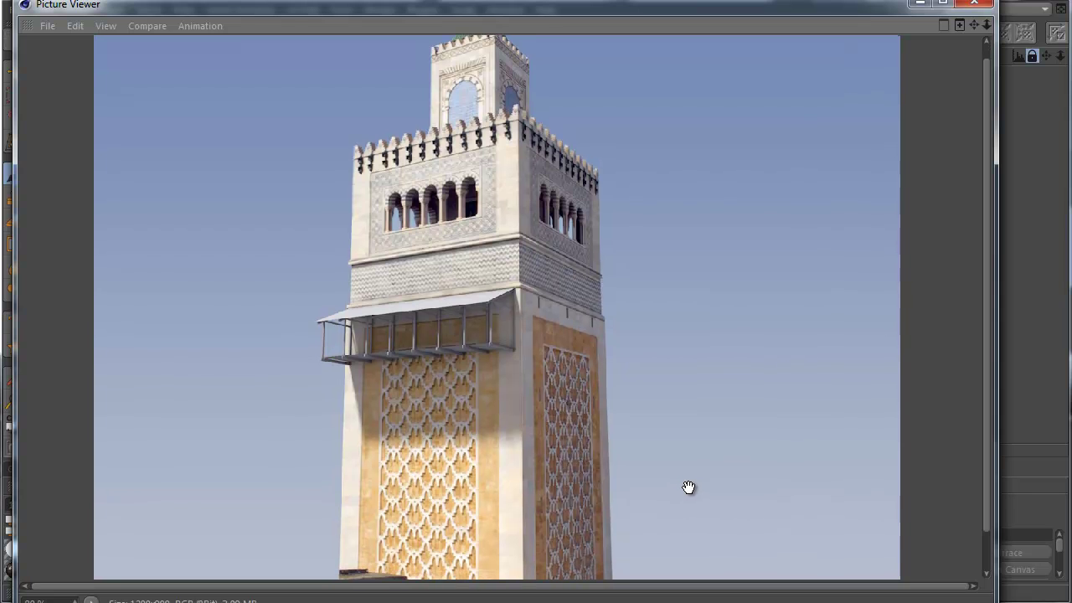
left_click_drag(673, 306, 672, 364)
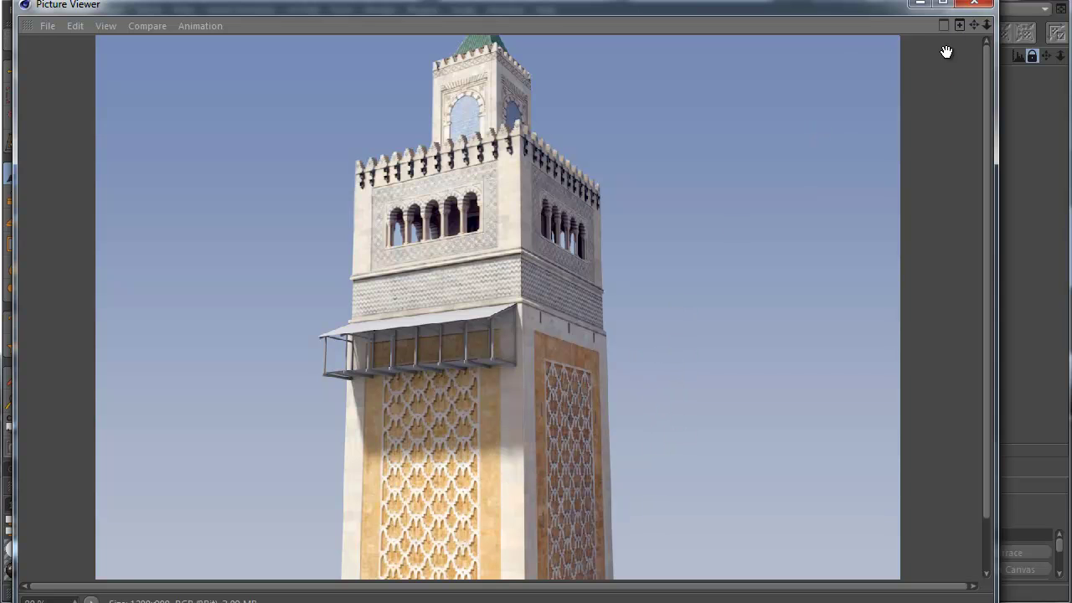
left_click(974, 3)
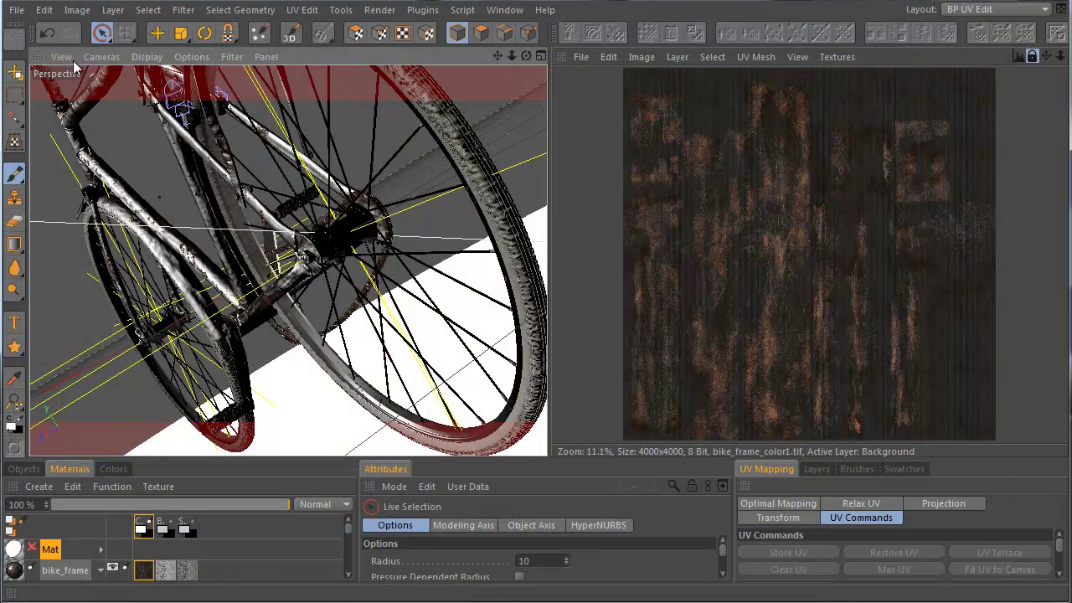
- Open the project mariner_uv_final.c4d from the mariner folder inside 3D_stuff
left_click(17, 10)
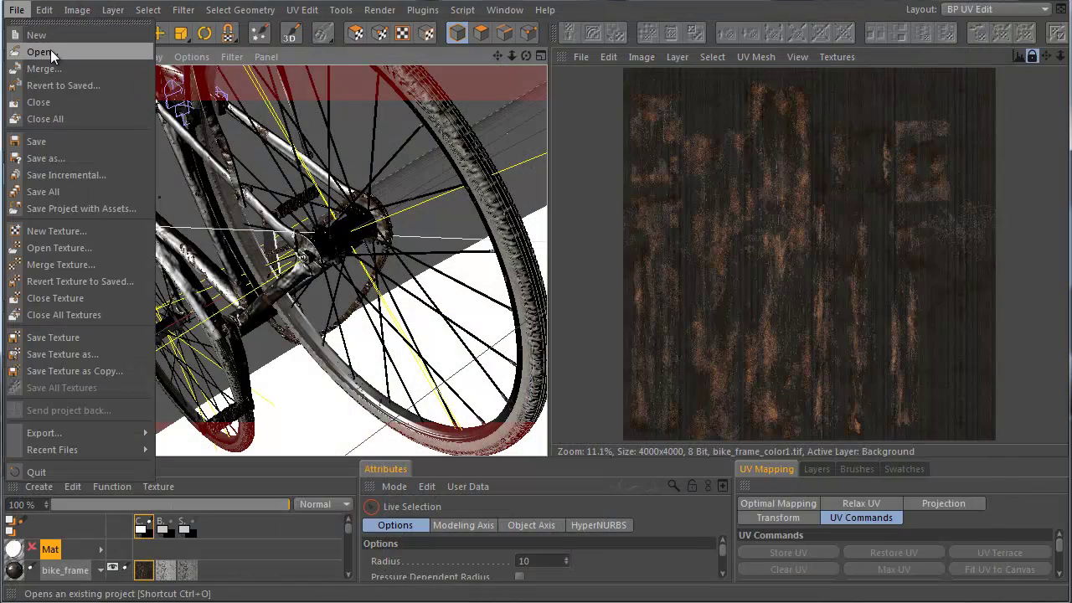
left_click(39, 52)
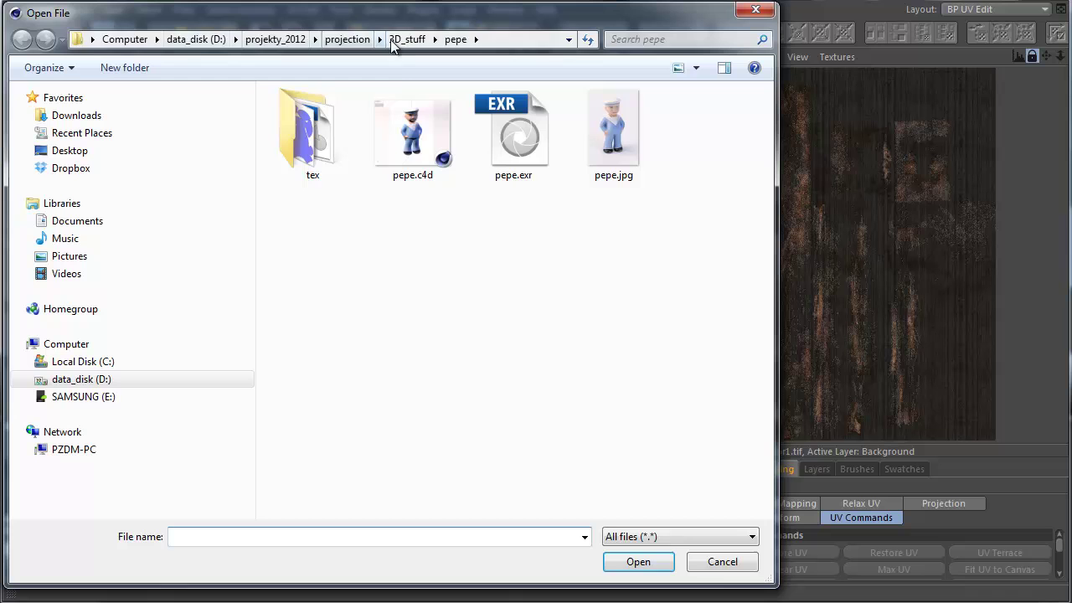
left_click(407, 39)
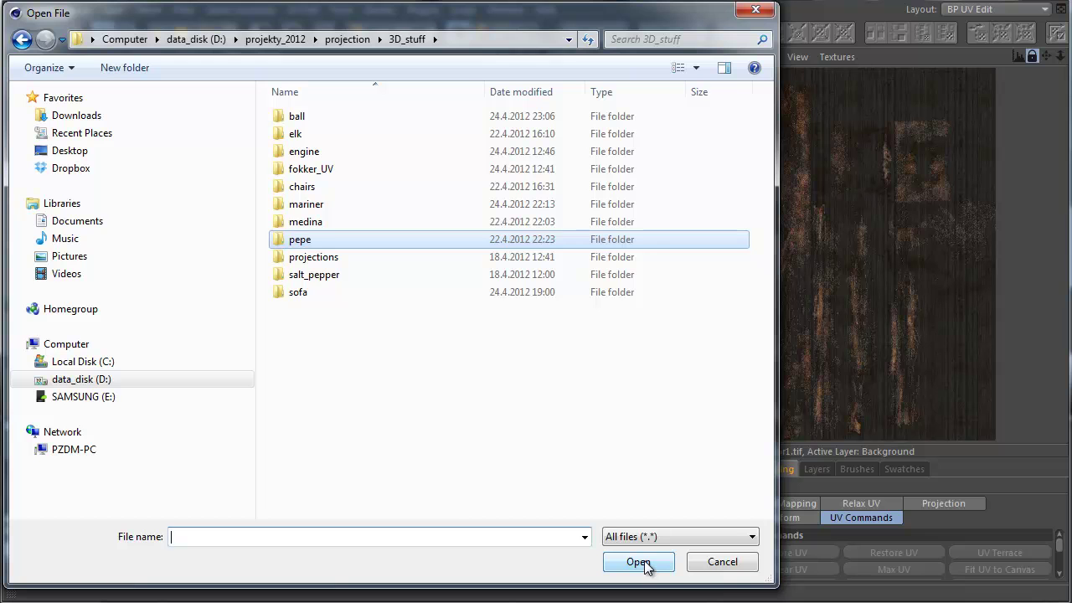
left_click(400, 207)
double_click(400, 207)
double_click(362, 137)
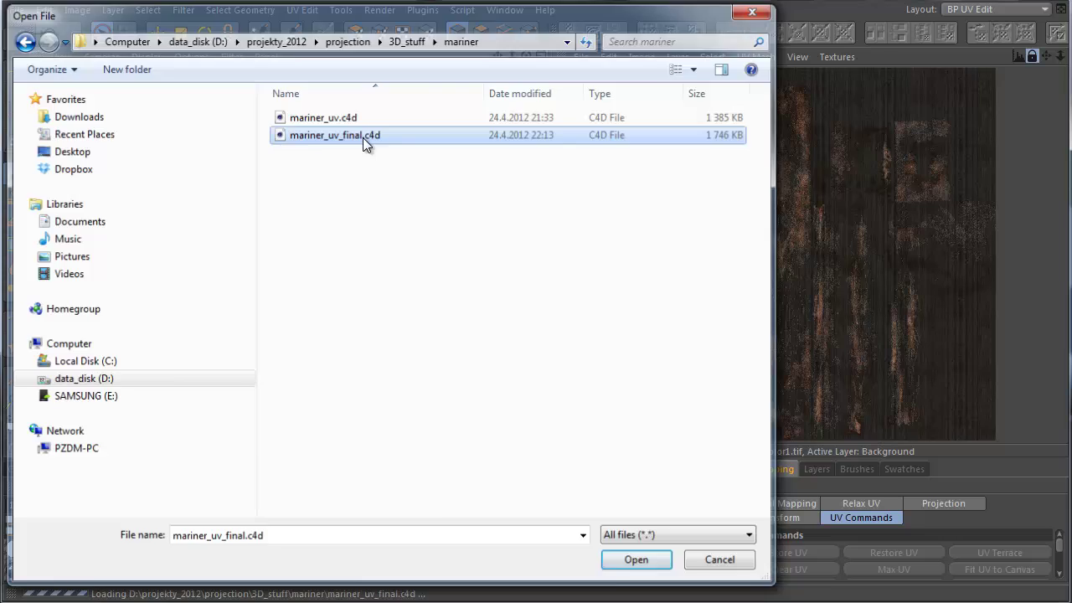